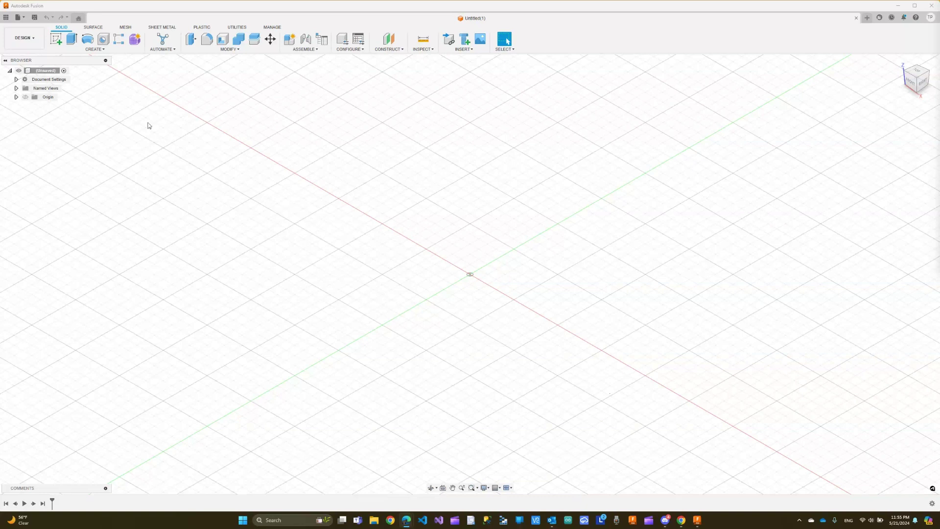
Sketch a square of about 25 by 25 mm on the ground (XY) plane with one corner at the origin, and finish the sketch.
{"action": "left_click", "coordinate": [56, 41]}
{"action": "left_click", "coordinate": [504, 274]}
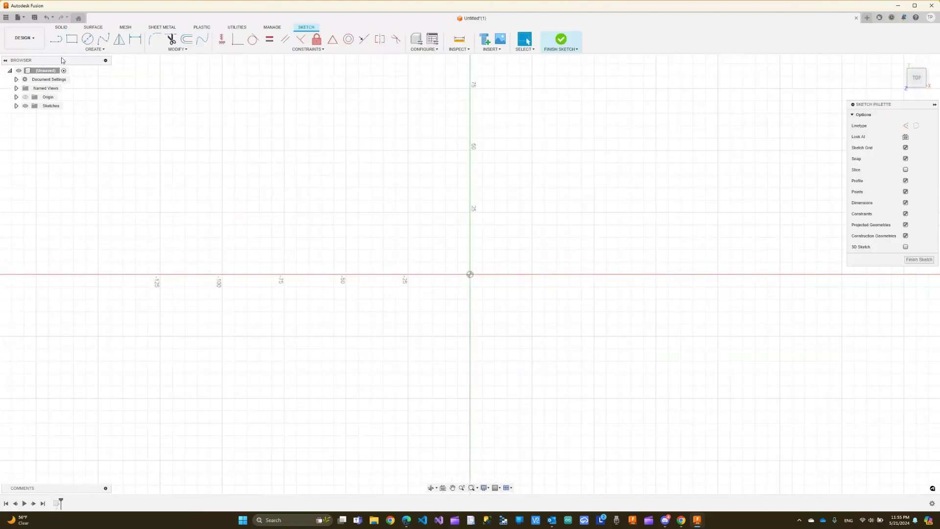
{"action": "left_click", "coordinate": [72, 39]}
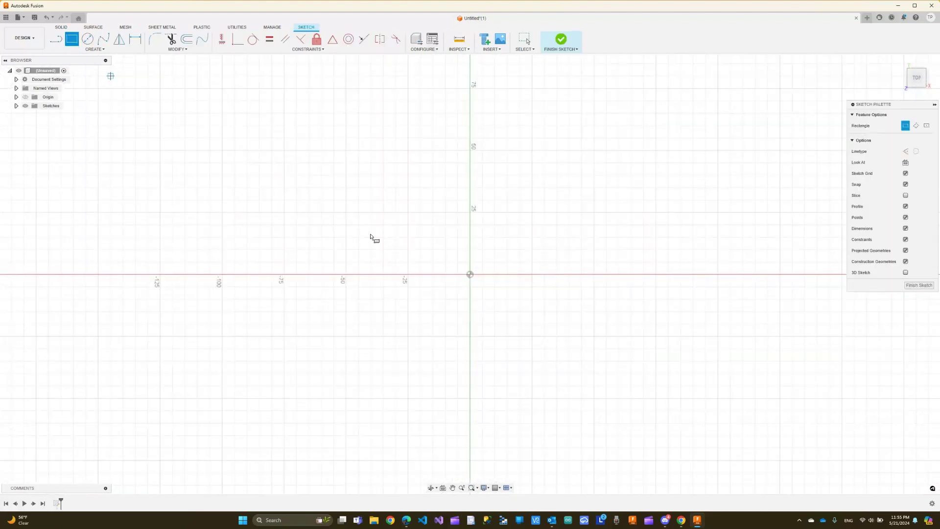
{"action": "left_click", "coordinate": [470, 274]}
{"action": "left_click", "coordinate": [533, 216]}
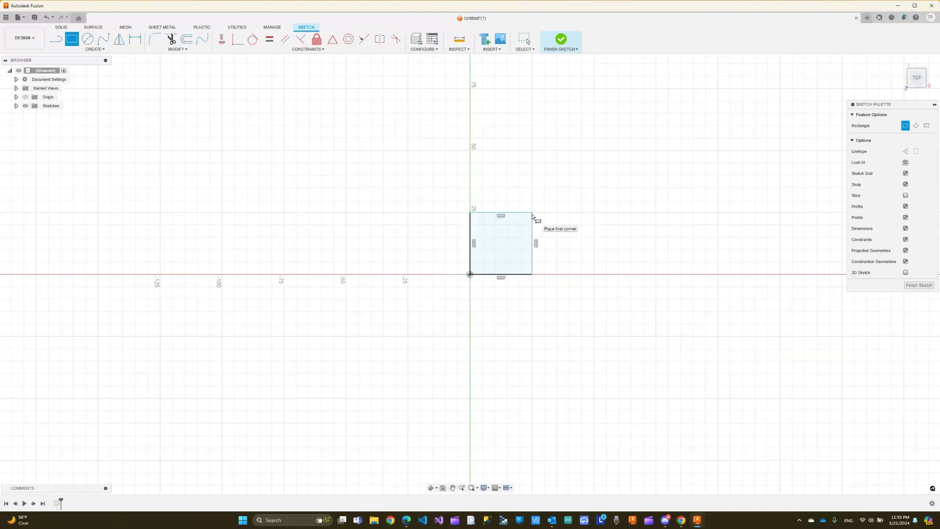
{"action": "left_click", "coordinate": [918, 286]}
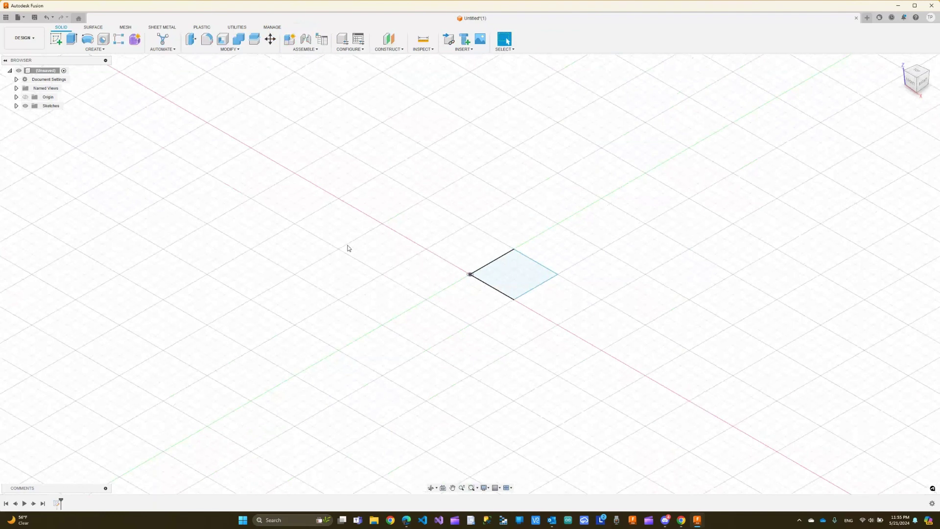
Try extruding the square profile 40 mm as a new body, and undo the extrusion.
{"action": "left_click", "coordinate": [72, 40]}
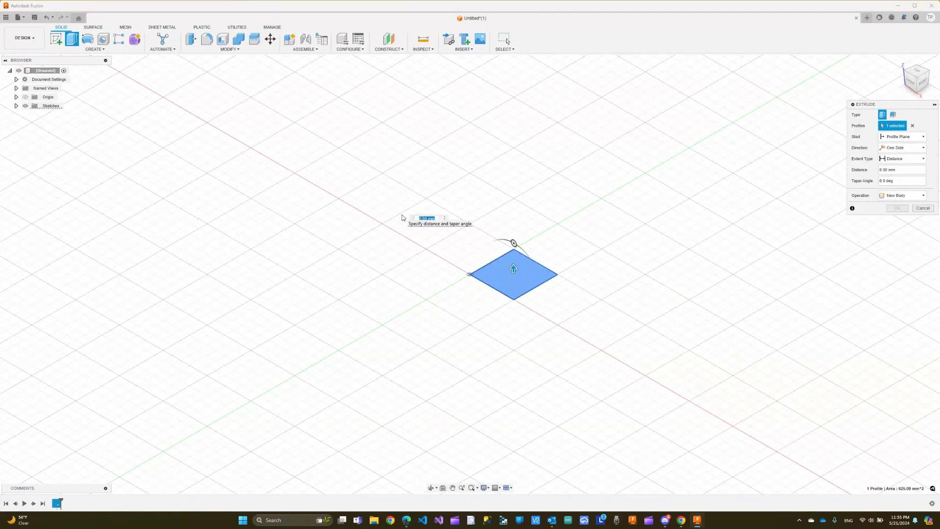
{"action": "type", "text": "30"}
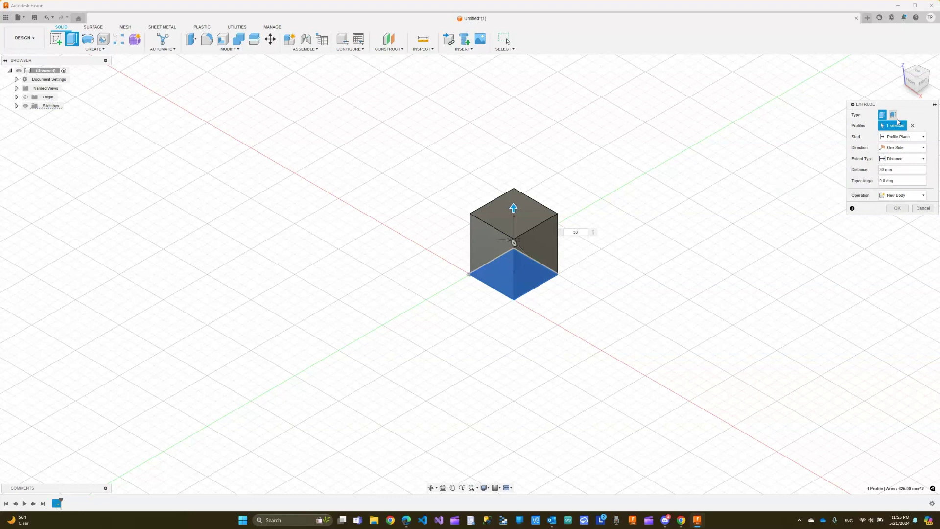
{"action": "left_click", "coordinate": [892, 170]}
{"action": "type", "text": "40"}
{"action": "key", "text": "Return"}
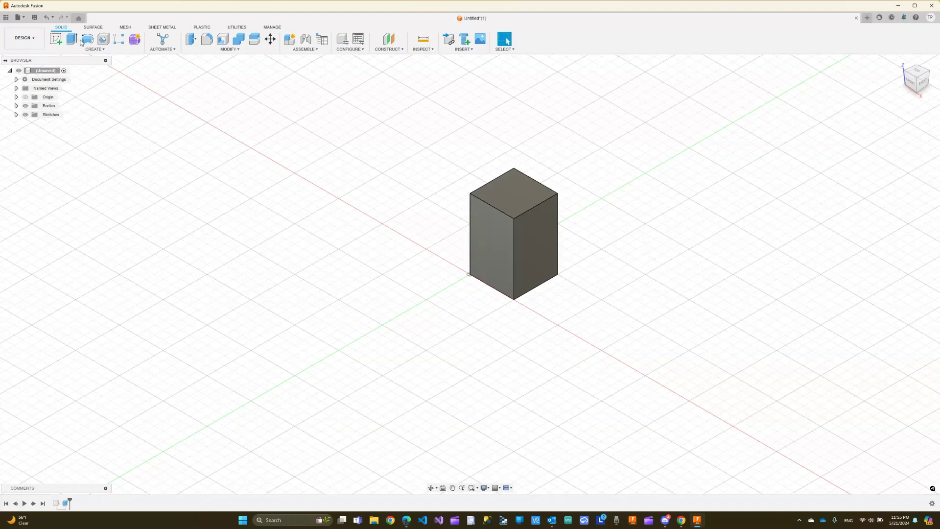
{"action": "left_click", "coordinate": [46, 17]}
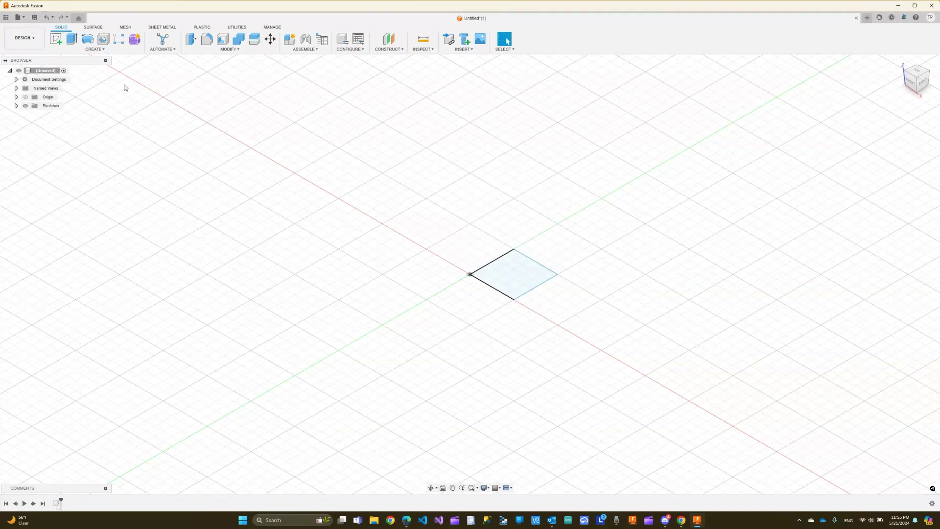
Extrude the square profile 30 mm as a new body with a taper angle of -30 degrees to form a pyramid.
{"action": "left_click", "coordinate": [71, 39]}
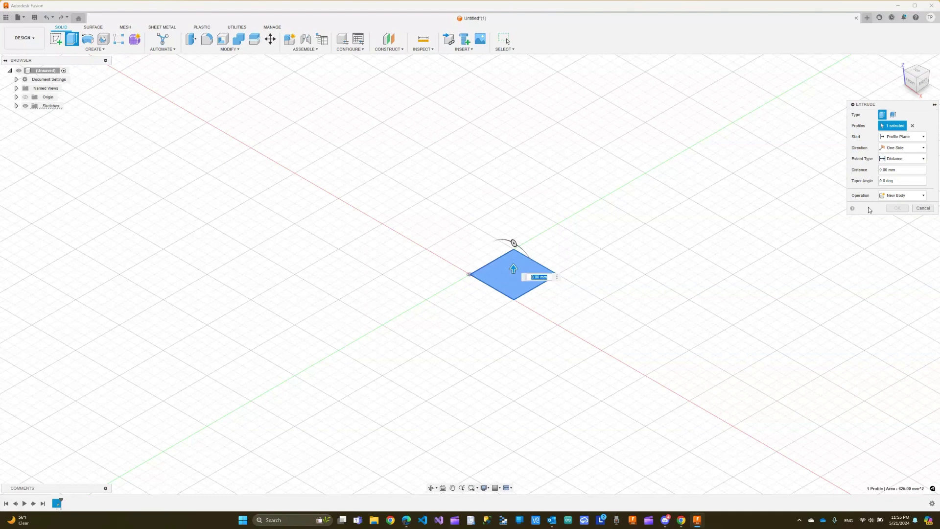
{"action": "left_click", "coordinate": [892, 169]}
{"action": "type", "text": "30"}
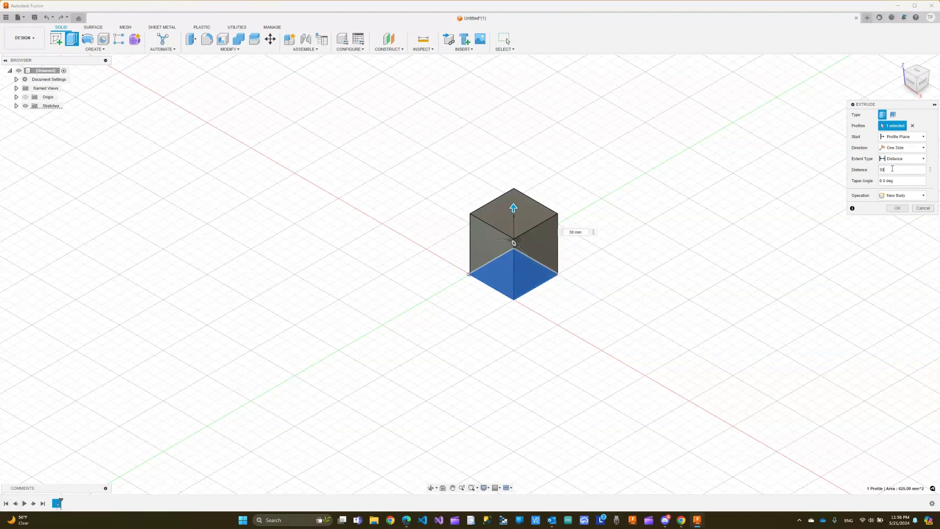
{"action": "key", "text": "Tab"}
{"action": "type", "text": "10"}
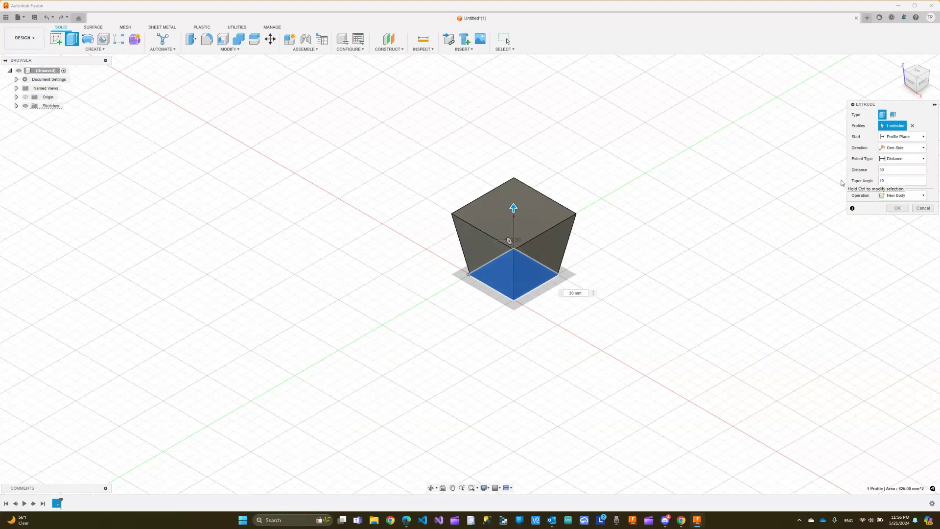
{"action": "type", "text": "-"}
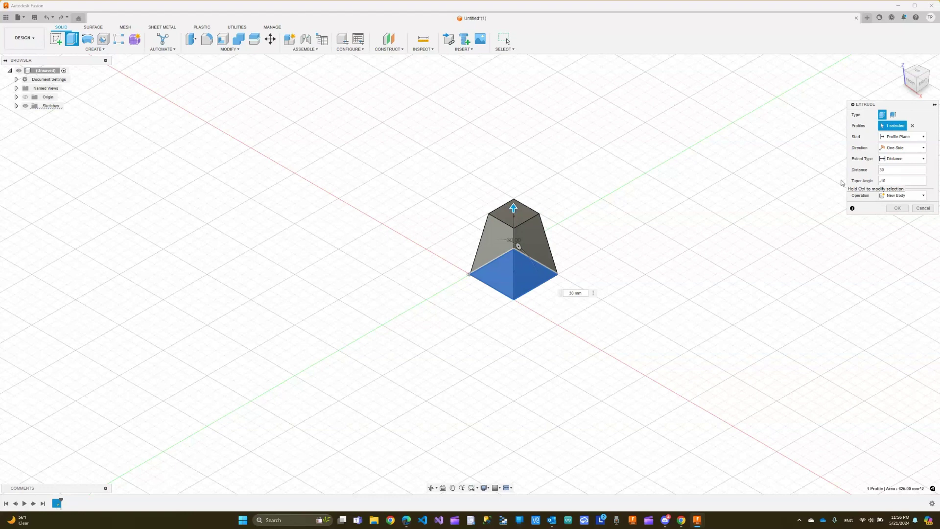
{"action": "type", "text": "0"}
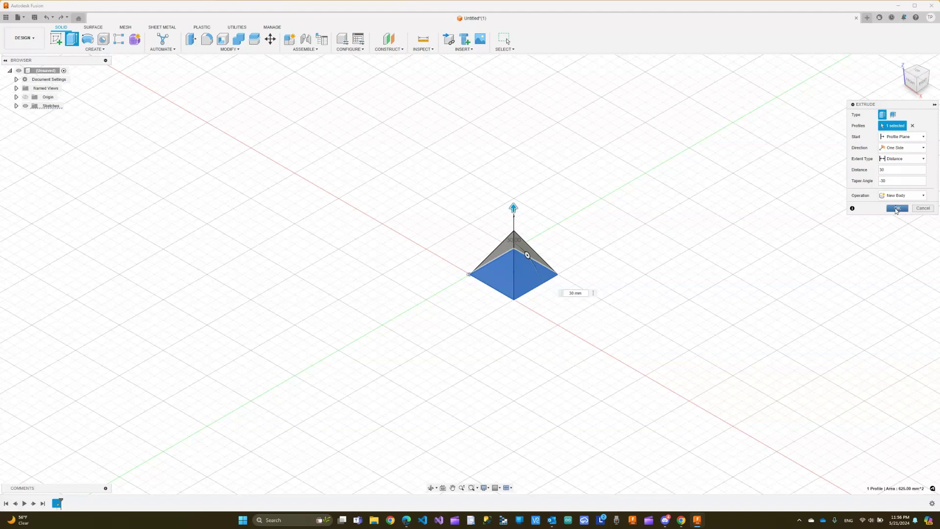
{"action": "left_click", "coordinate": [896, 209]}
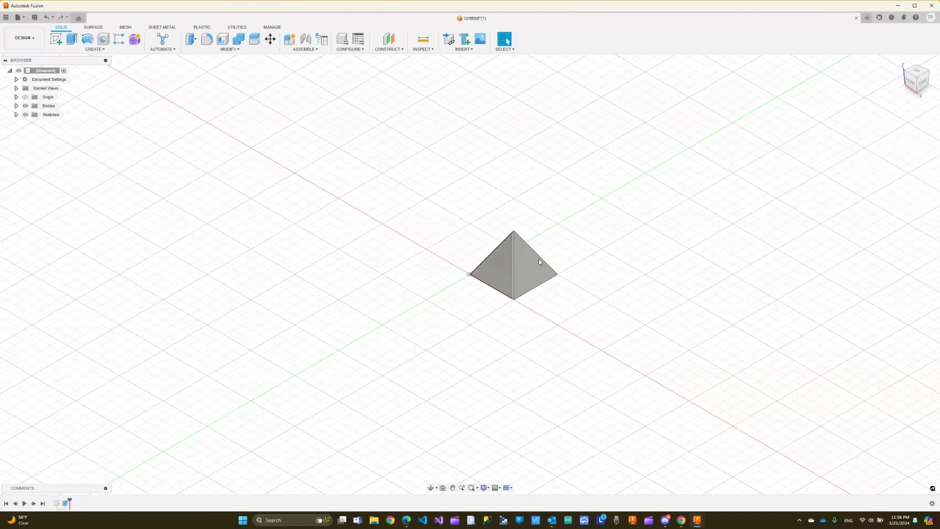
Try extruding the pyramid's sloped right-side face outward by about 21 mm, and cancel the extrusion.
{"action": "scroll", "coordinate": [538, 262], "scroll_direction": "down", "scroll_amount": 2}
{"action": "scroll", "coordinate": [542, 262], "scroll_direction": "up", "scroll_amount": 3}
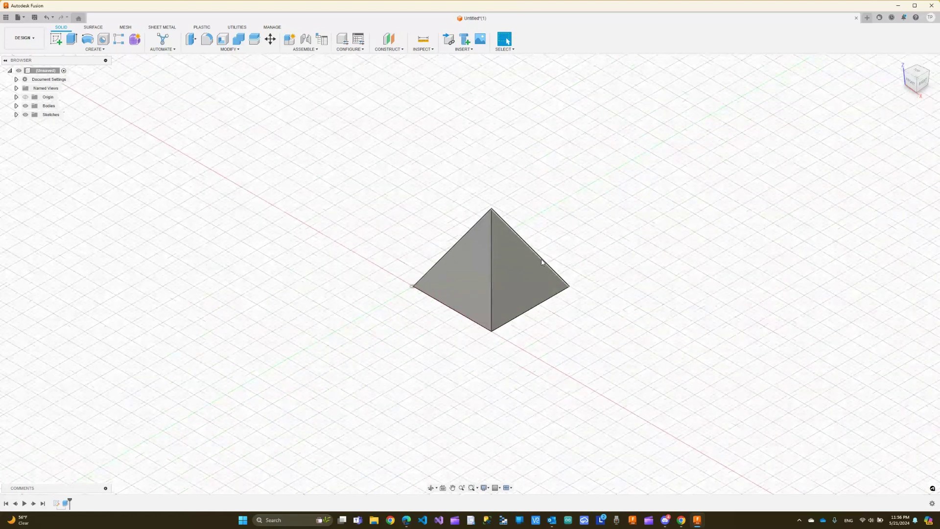
{"action": "scroll", "coordinate": [573, 280], "scroll_direction": "up", "scroll_amount": 1}
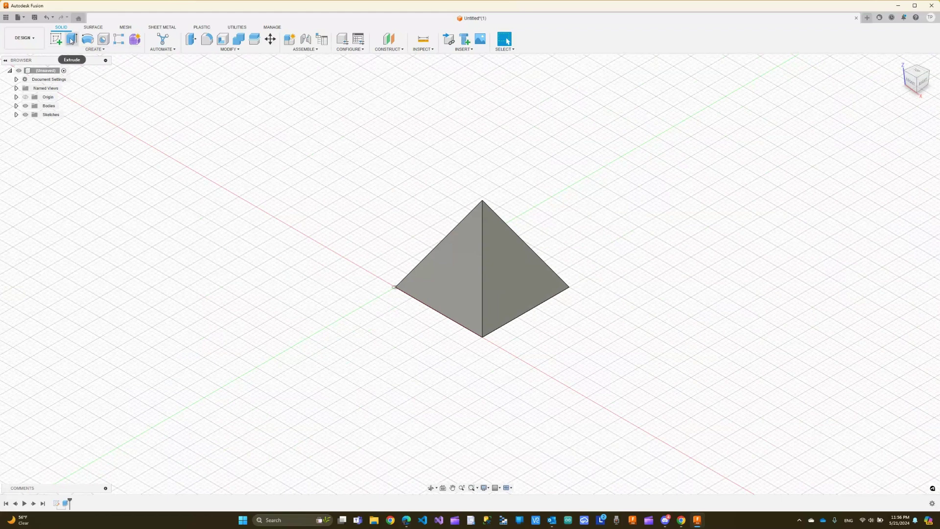
{"action": "key", "text": "e"}
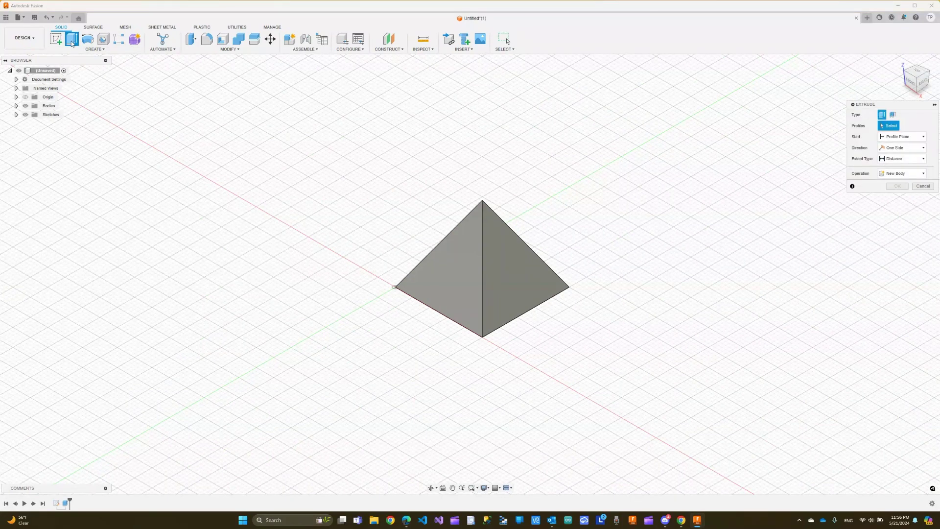
{"action": "left_click", "coordinate": [502, 269]}
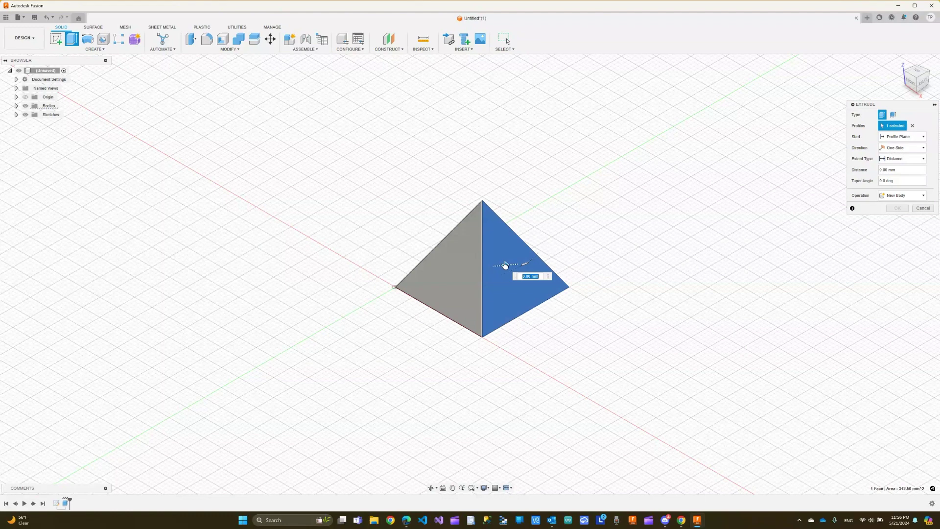
{"action": "type", "text": "3"}
{"action": "left_click_drag", "start_coordinate": [518, 266], "coordinate": [551, 297]}
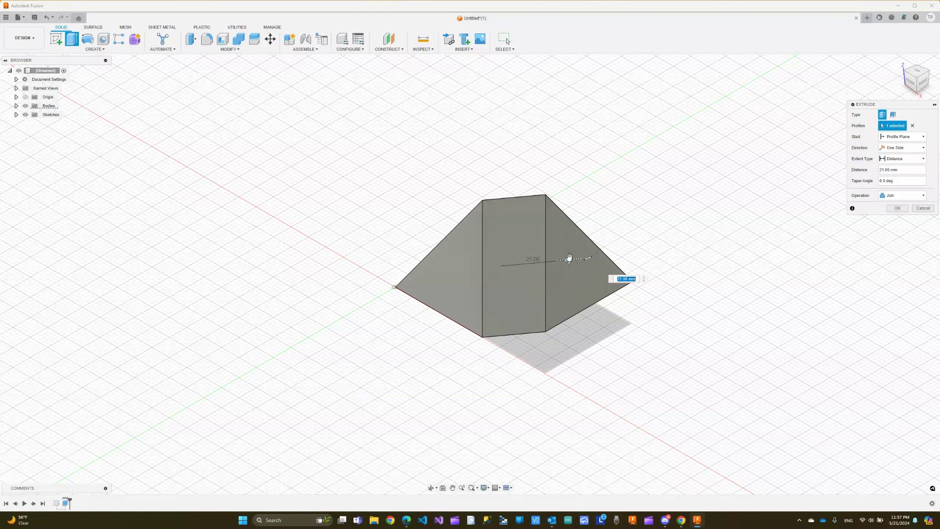
{"action": "left_click_drag", "start_coordinate": [568, 260], "coordinate": [504, 266]}
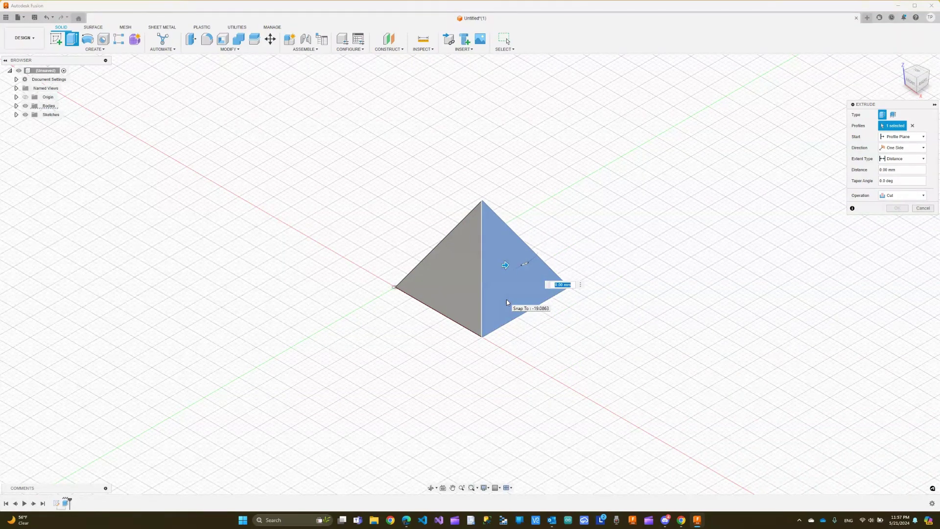
{"action": "key", "text": "Escape"}
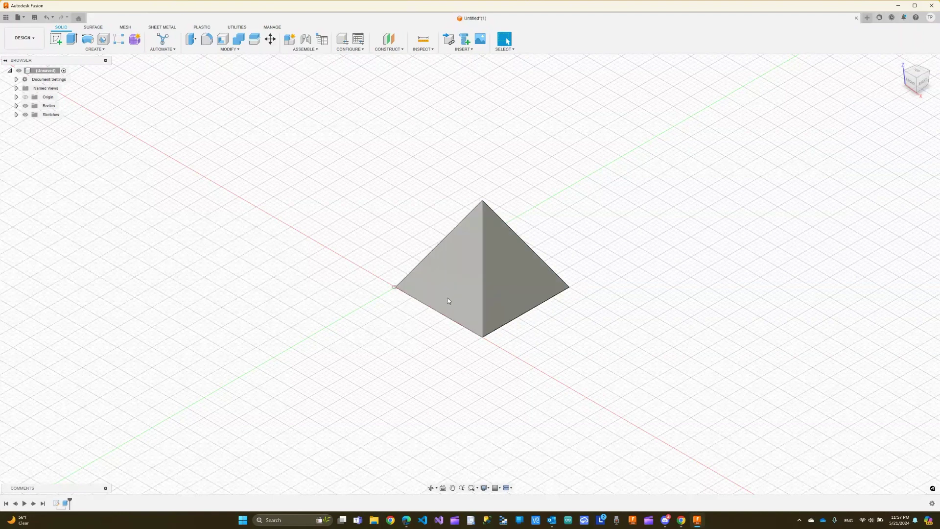
Try offsetting the pyramid's sloped right-side face outward by about 18 mm with Press Pull, and cancel the offset.
{"action": "scroll", "coordinate": [323, 263], "scroll_direction": "up", "scroll_amount": 1}
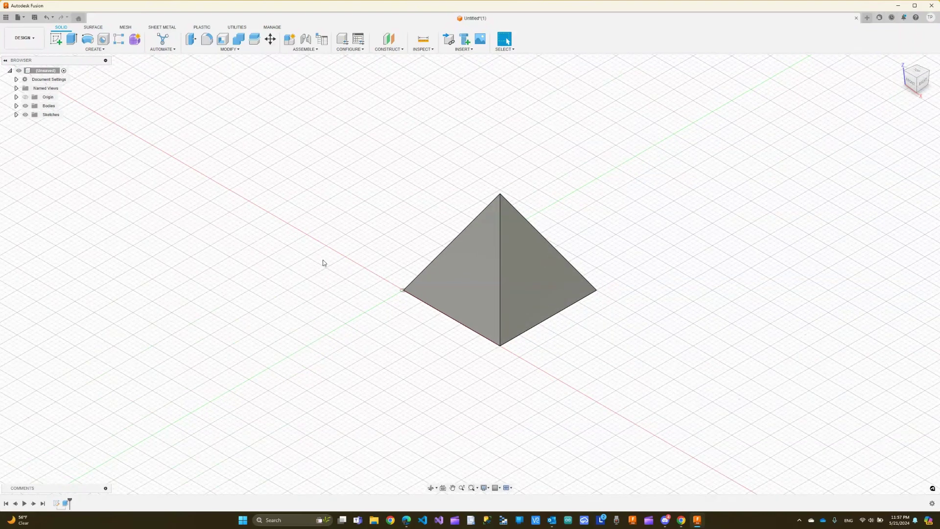
{"action": "left_click", "coordinate": [191, 40]}
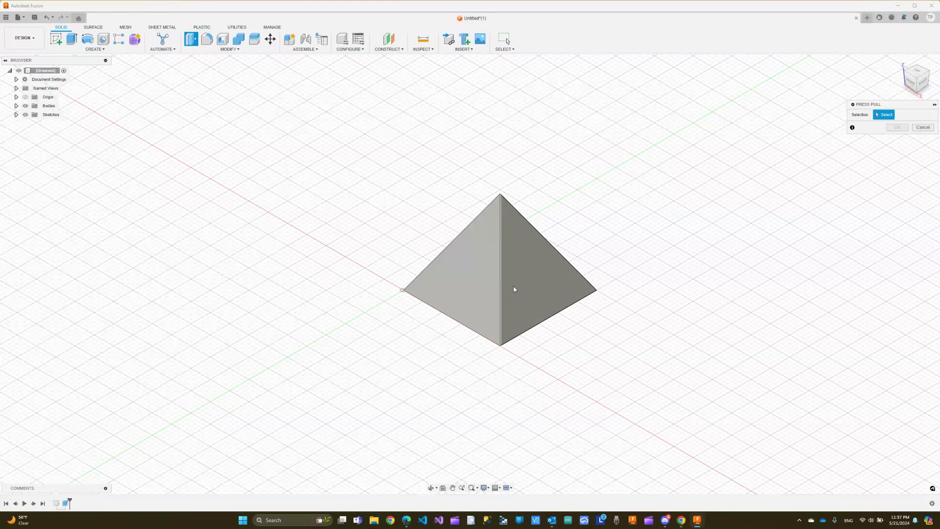
{"action": "left_click", "coordinate": [524, 266]}
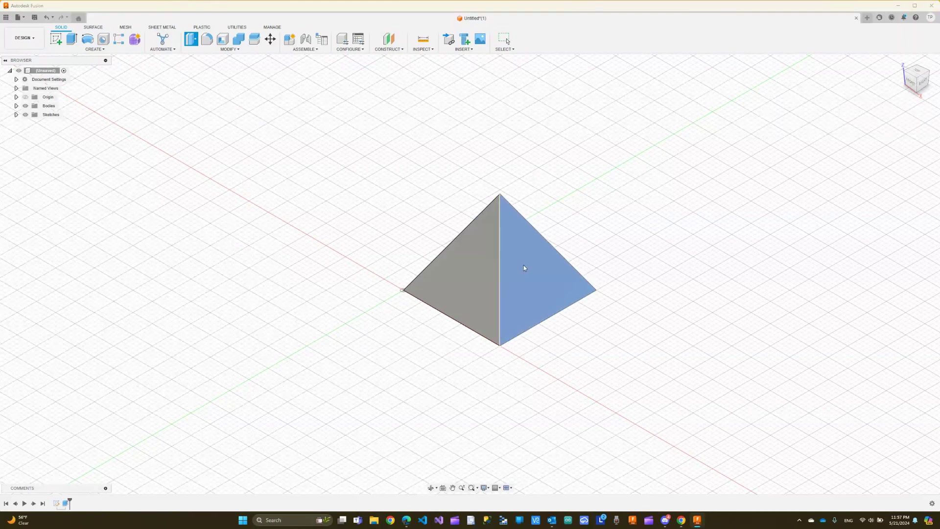
{"action": "type", "text": "13"}
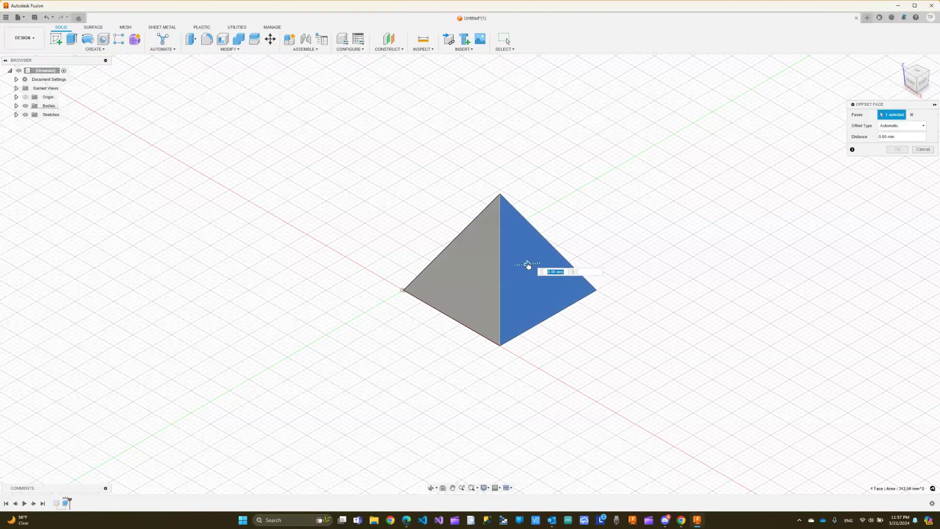
{"action": "type", "text": "18"}
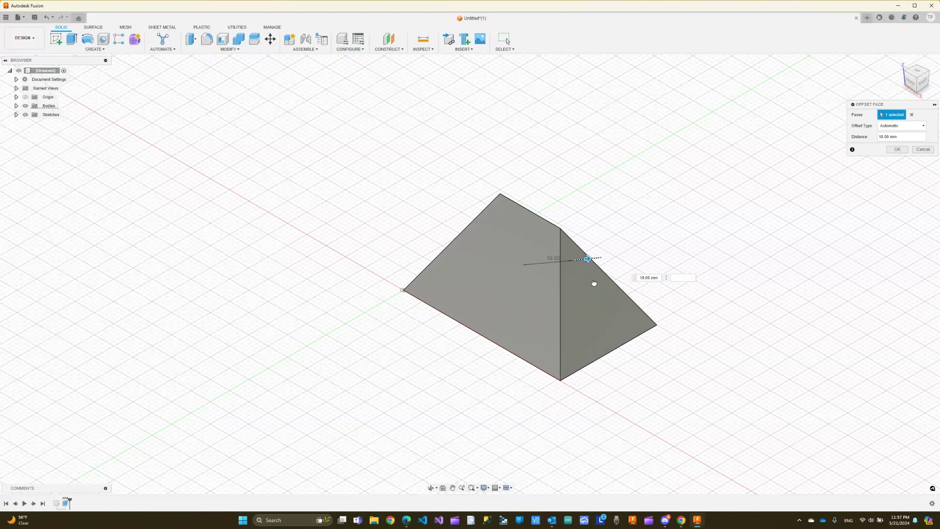
{"action": "left_click_drag", "start_coordinate": [578, 277], "coordinate": [527, 267]}
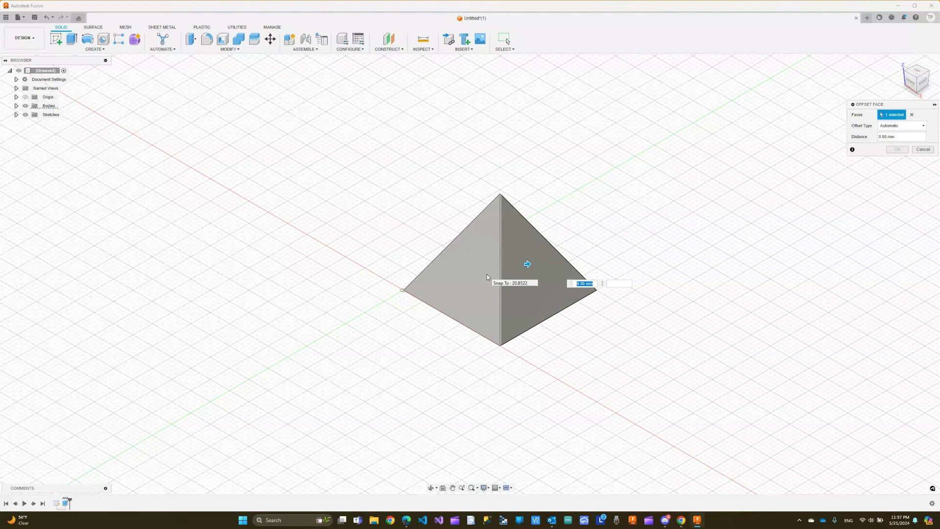
{"action": "key", "text": "Escape"}
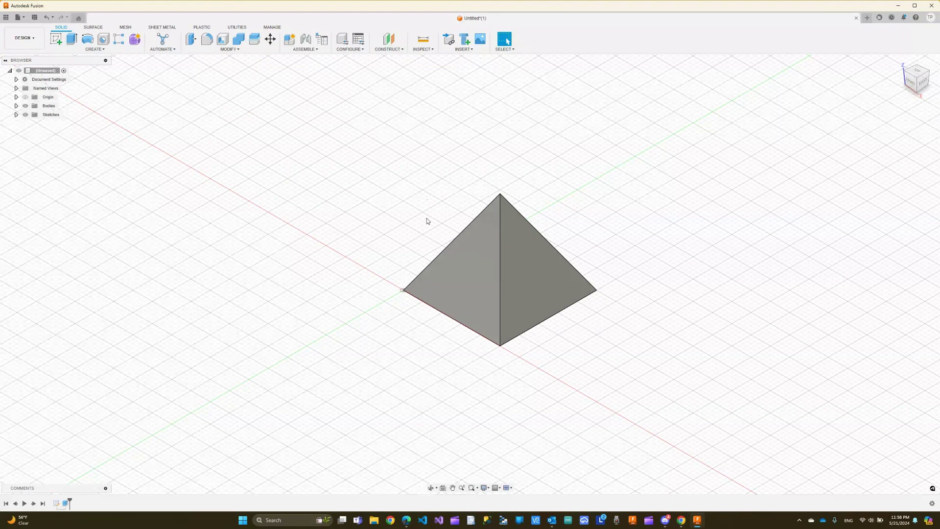
{"action": "scroll", "coordinate": [424, 223], "scroll_direction": "up", "scroll_amount": 1}
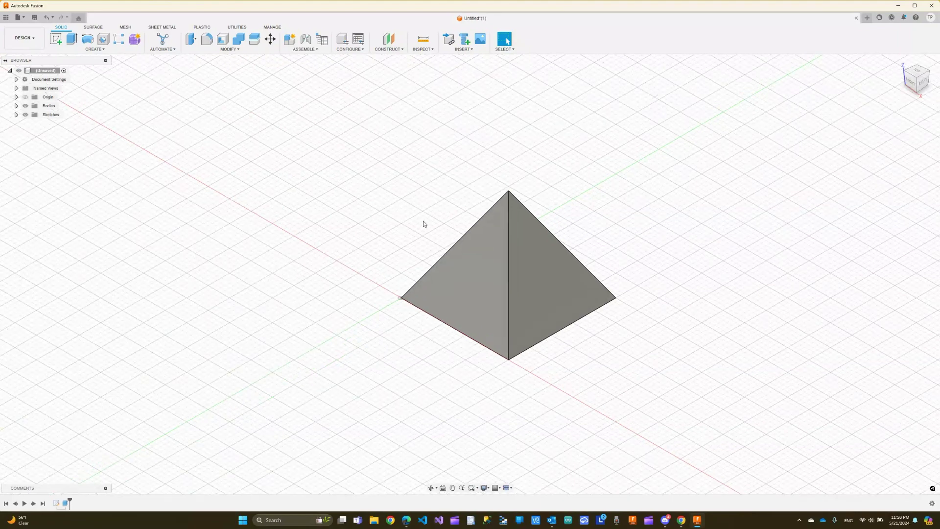
{"action": "scroll", "coordinate": [423, 222], "scroll_direction": "up", "scroll_amount": 1}
{"action": "scroll", "coordinate": [422, 224], "scroll_direction": "down", "scroll_amount": 2}
{"action": "scroll", "coordinate": [419, 230], "scroll_direction": "up", "scroll_amount": 2}
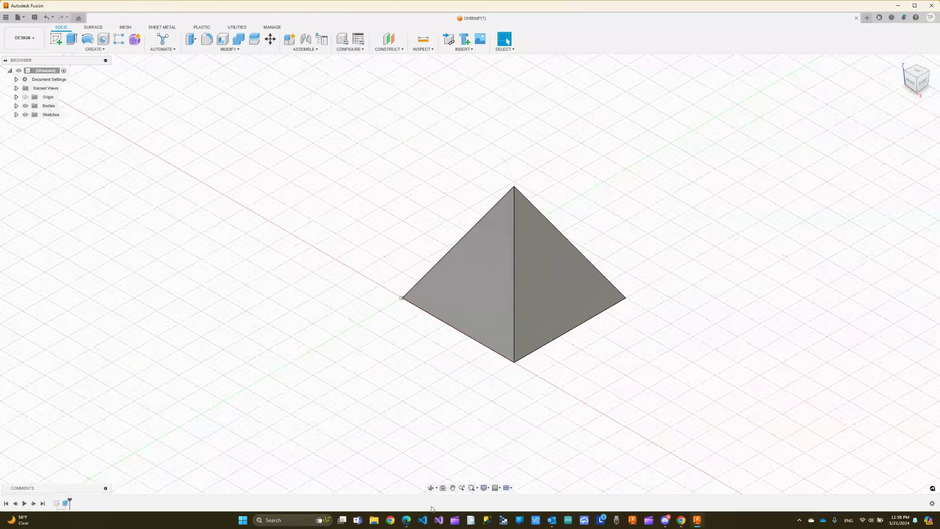
{"action": "mouse_move", "coordinate": [432, 357]}
{"action": "left_mouse_down"}
{"action": "mouse_move", "coordinate": [447, 346]}
{"action": "mouse_move", "coordinate": [439, 339]}
{"action": "left_mouse_up"}
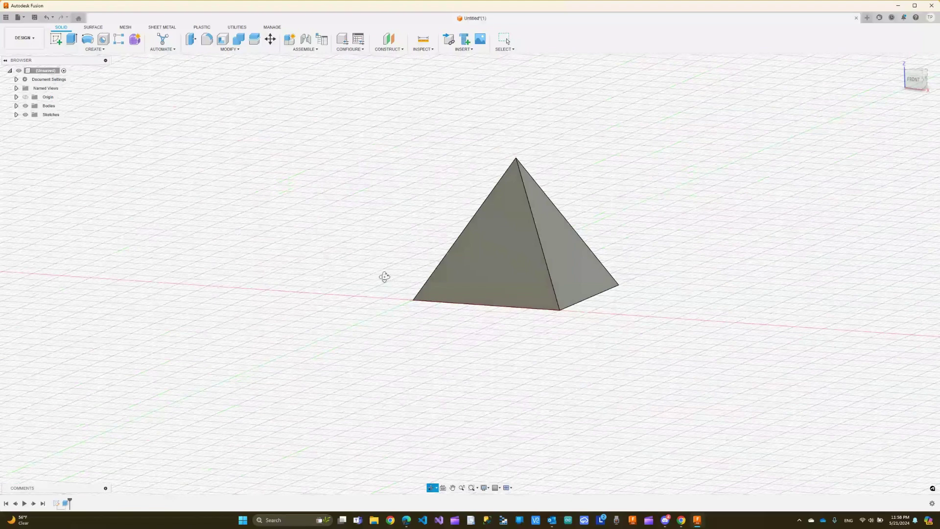
{"action": "key", "text": "Escape"}
{"action": "left_click", "coordinate": [103, 50]}
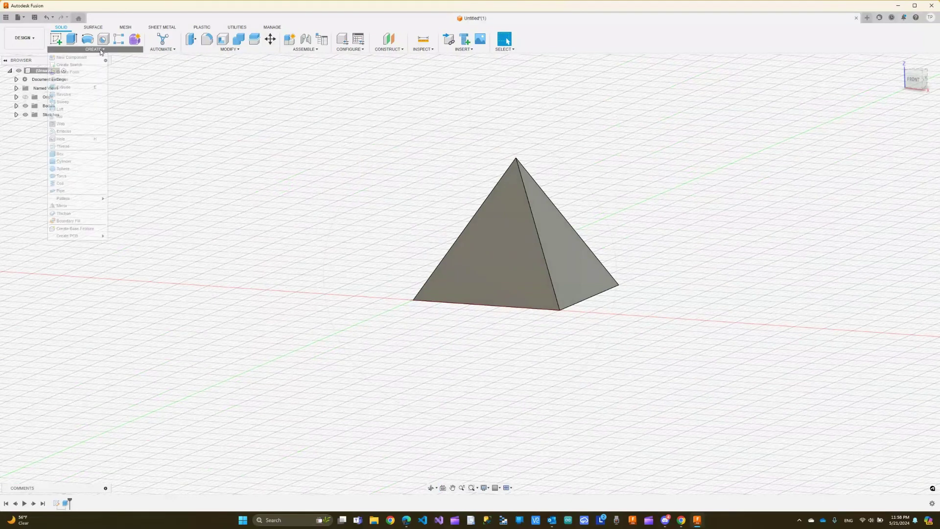
{"action": "left_click", "coordinate": [74, 206]}
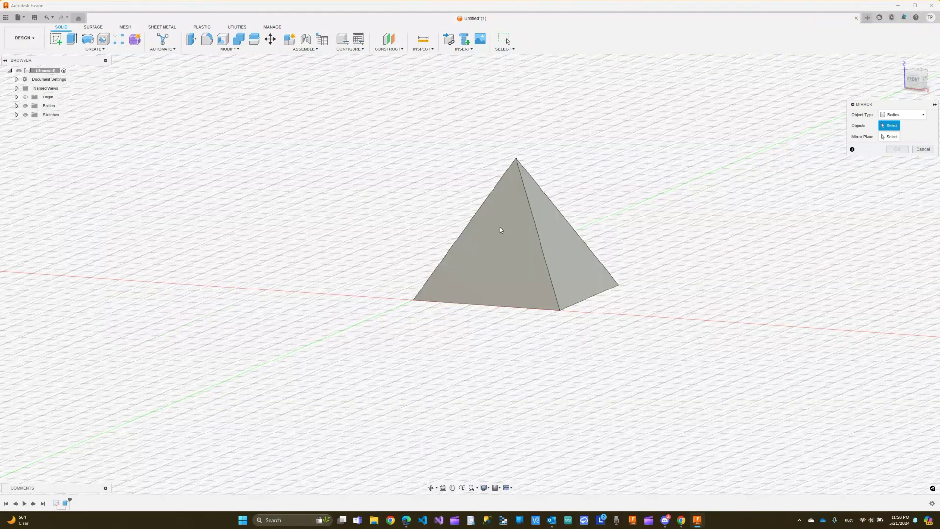
{"action": "left_click", "coordinate": [510, 252]}
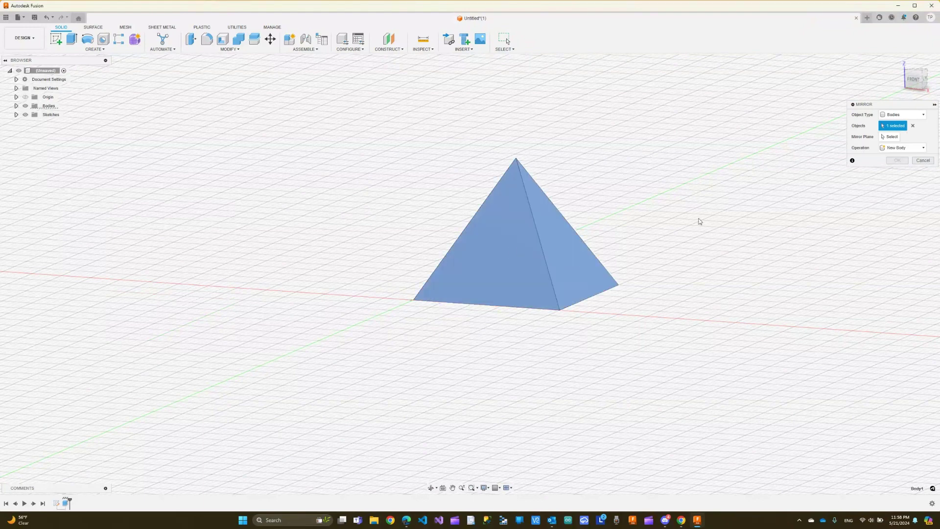
{"action": "left_click", "coordinate": [890, 136]}
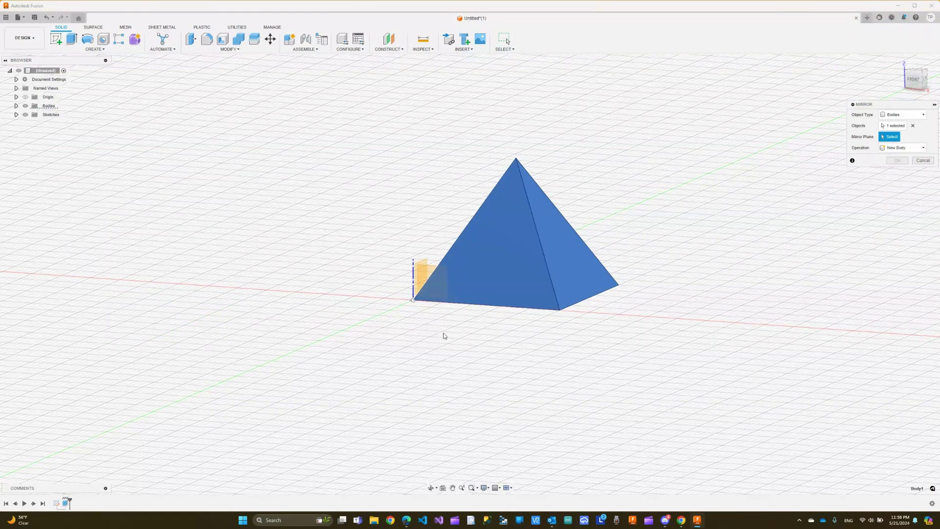
{"action": "key", "text": "Escape"}
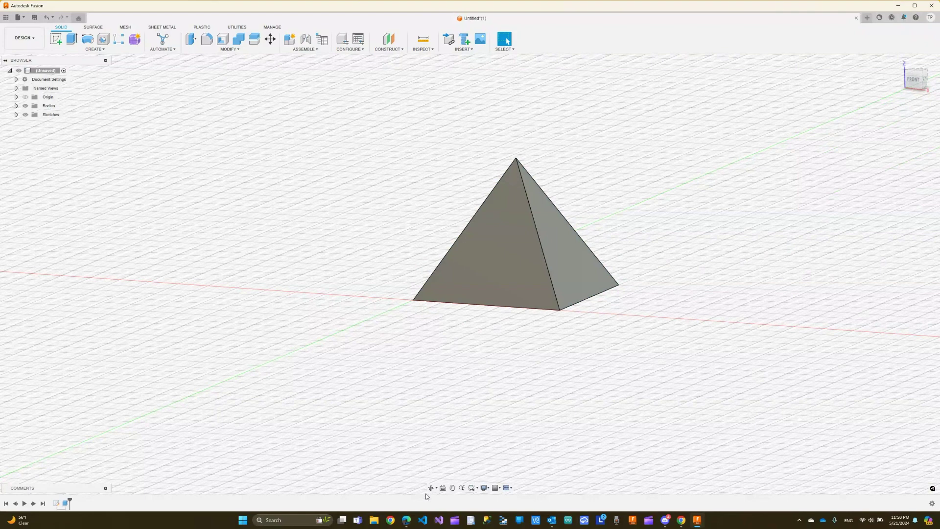
Mirror the pyramid body across its square base face as a new body.
{"action": "left_click", "coordinate": [431, 488]}
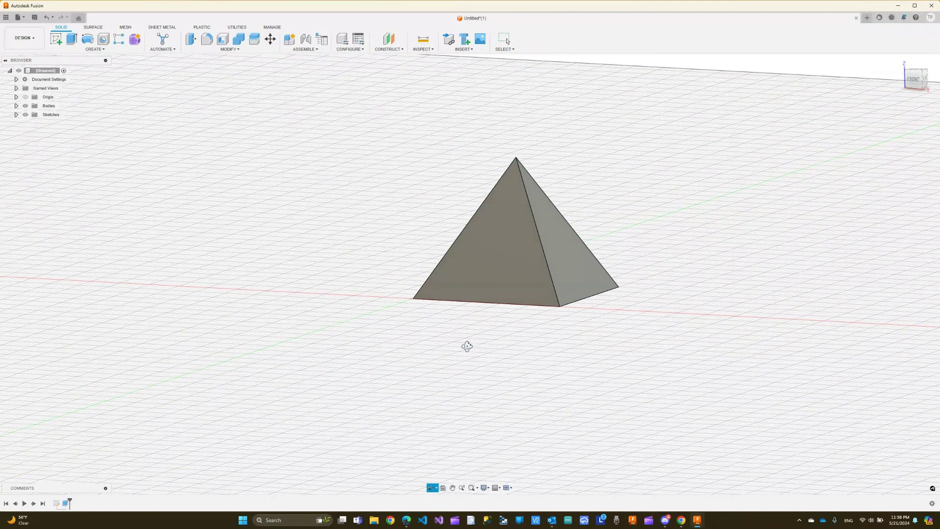
{"action": "left_click_drag", "start_coordinate": [466, 346], "coordinate": [481, 338]}
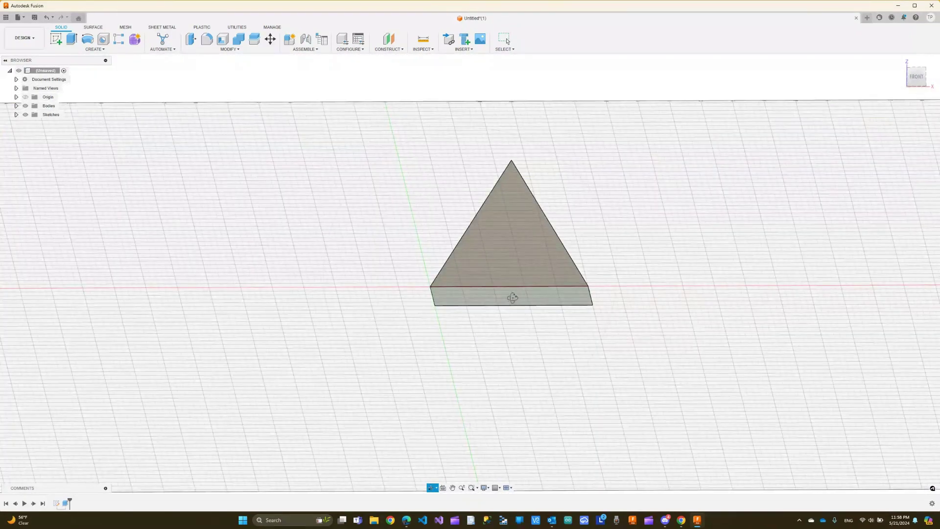
{"action": "key", "text": "Escape"}
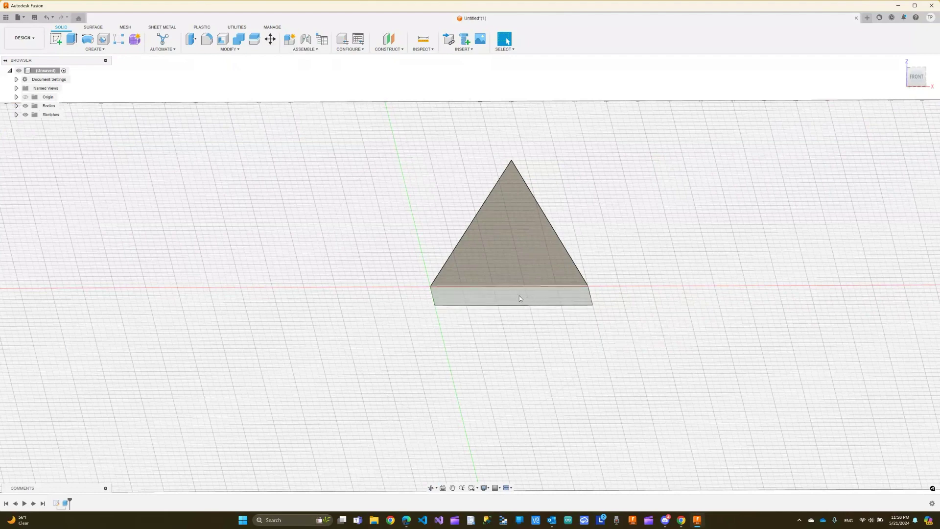
{"action": "left_click", "coordinate": [95, 49]}
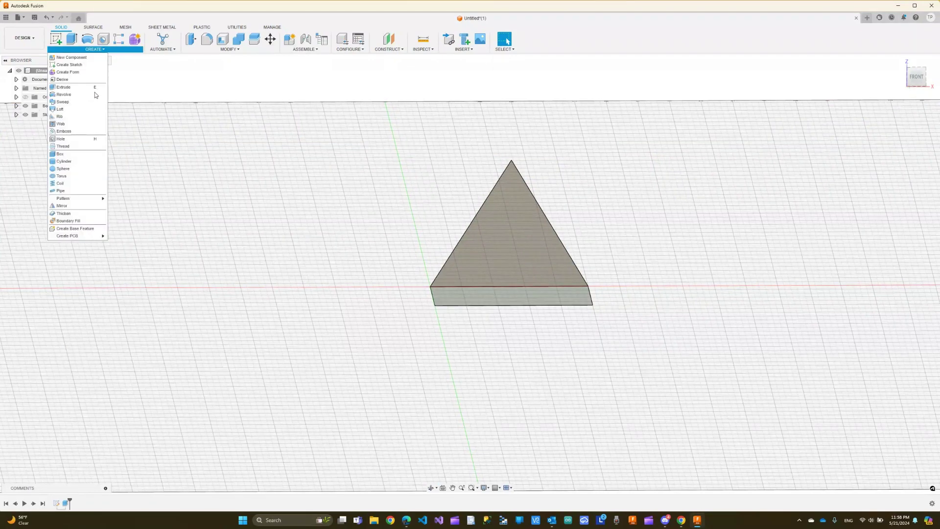
{"action": "left_click", "coordinate": [79, 206]}
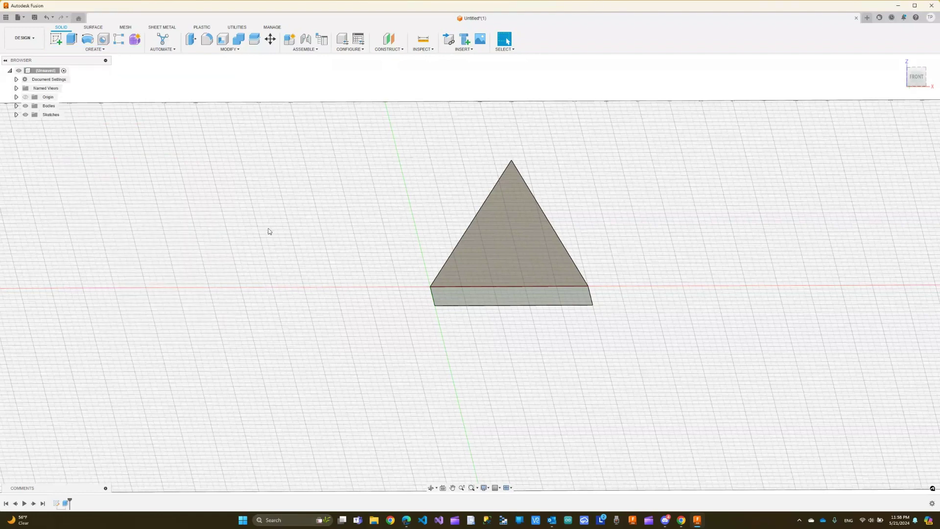
{"action": "left_click", "coordinate": [520, 249]}
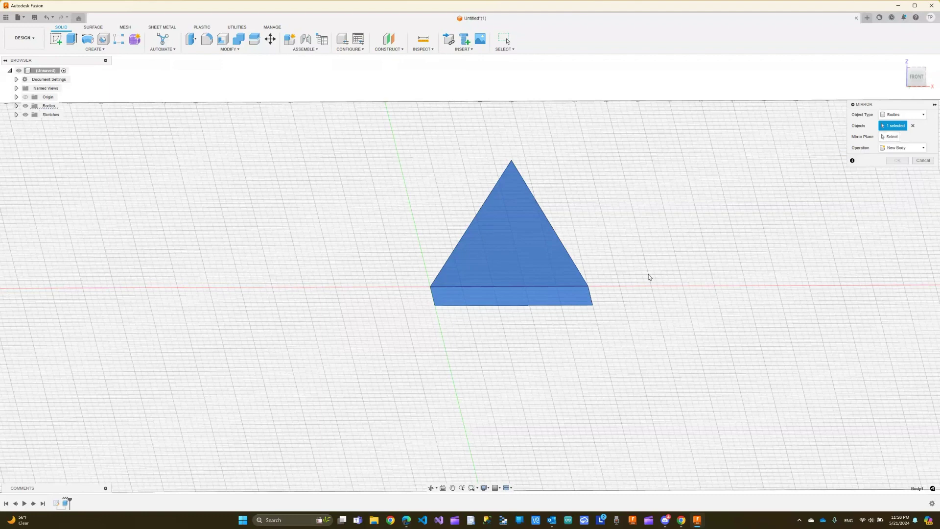
{"action": "left_click", "coordinate": [890, 136]}
{"action": "left_click", "coordinate": [521, 297]}
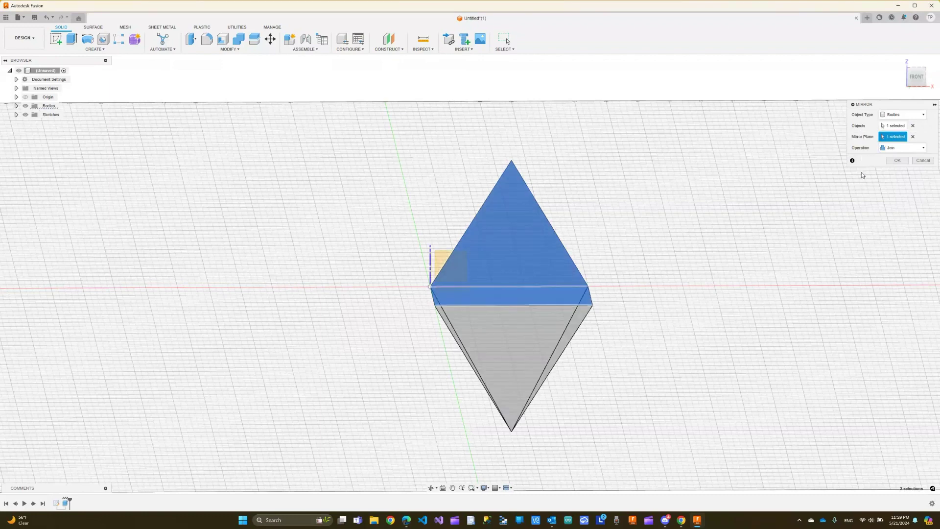
{"action": "left_click", "coordinate": [904, 148]}
{"action": "left_click", "coordinate": [894, 152]}
{"action": "left_click", "coordinate": [892, 148]}
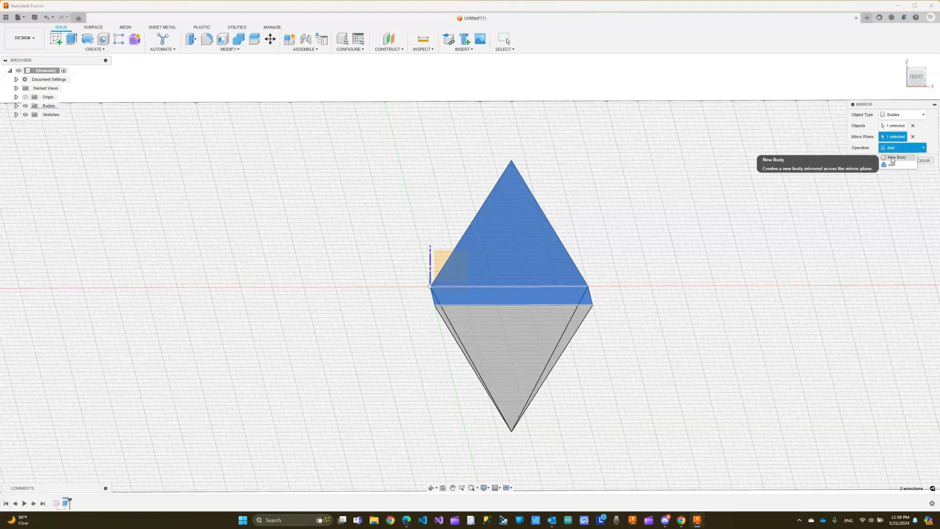
{"action": "left_click", "coordinate": [893, 162]}
{"action": "left_click", "coordinate": [897, 160]}
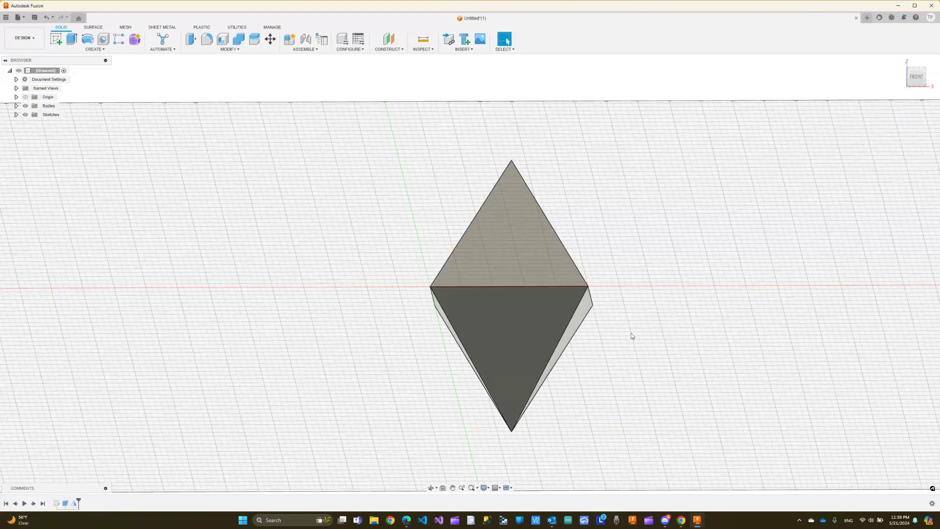
Combine the upper pyramid as target body with the mirrored lower pyramid as tool body, using the Join operation.
{"action": "left_click", "coordinate": [431, 488]}
{"action": "left_click_drag", "start_coordinate": [420, 328], "coordinate": [395, 343]}
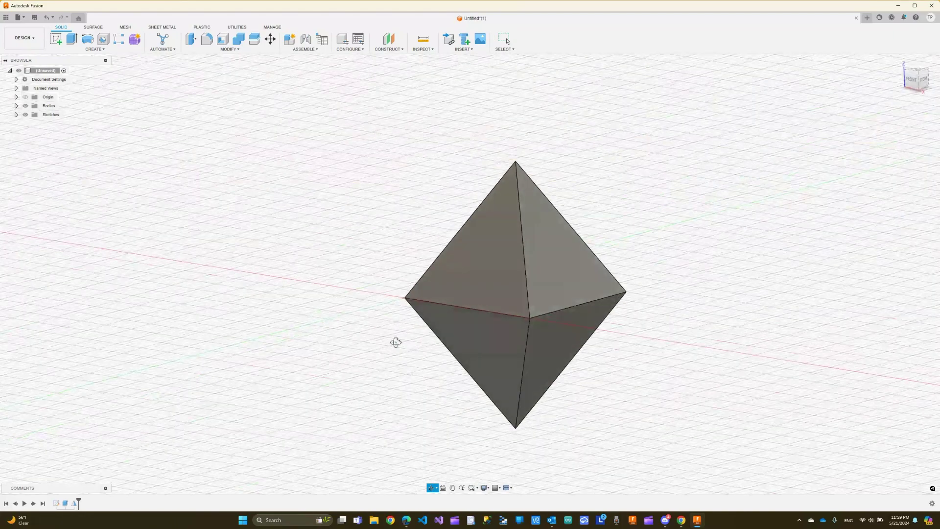
{"action": "key", "text": "Escape"}
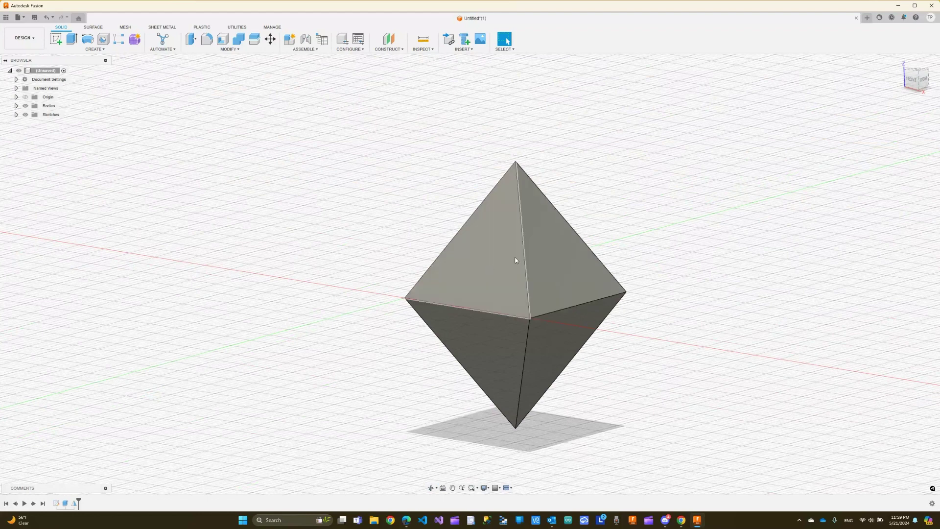
{"action": "scroll", "coordinate": [479, 307], "scroll_direction": "up", "scroll_amount": 2}
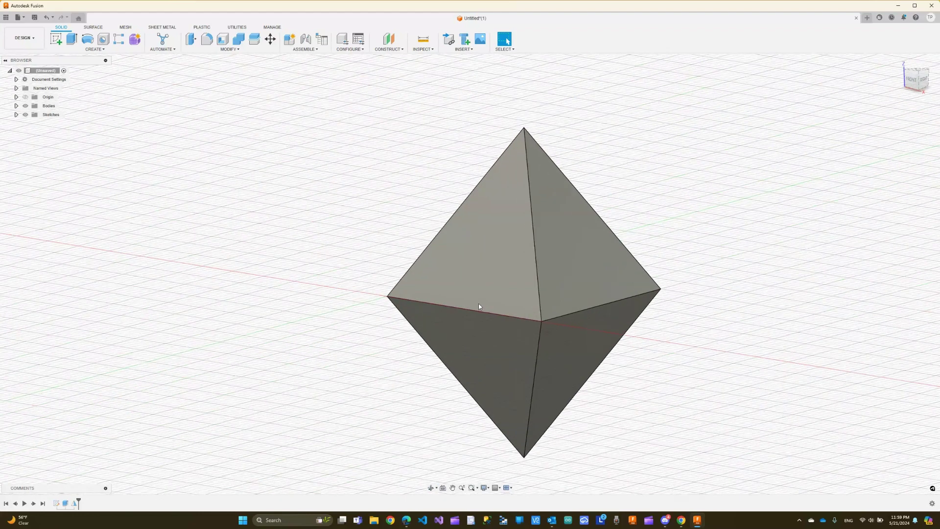
{"action": "scroll", "coordinate": [478, 303], "scroll_direction": "down", "scroll_amount": 3}
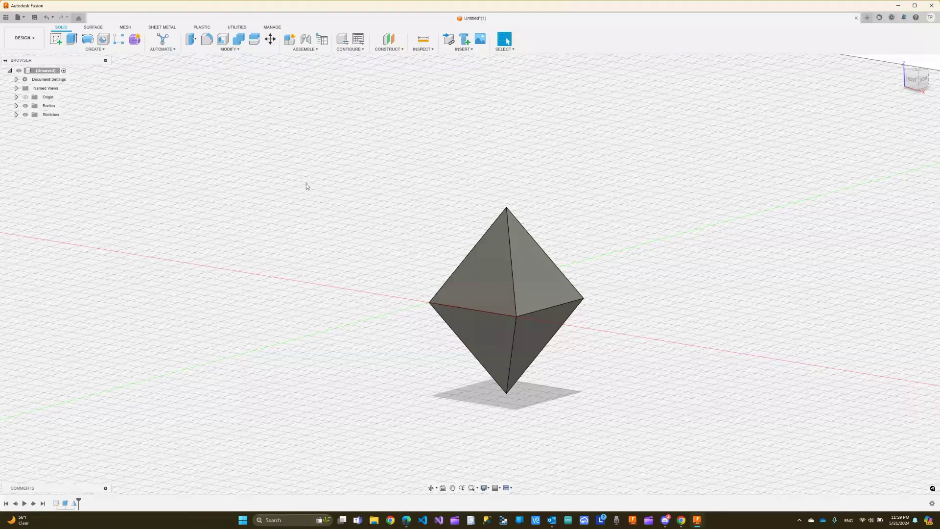
{"action": "left_click", "coordinate": [239, 39]}
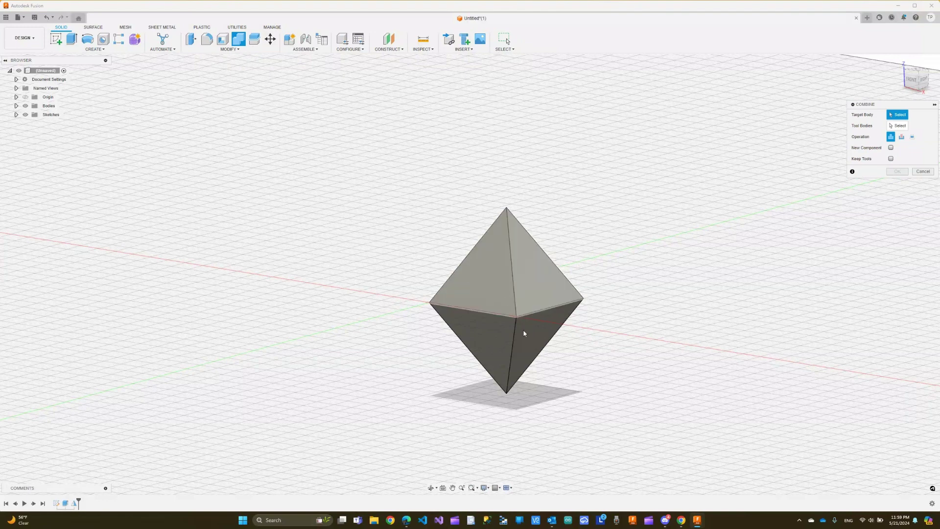
{"action": "left_click", "coordinate": [496, 271]}
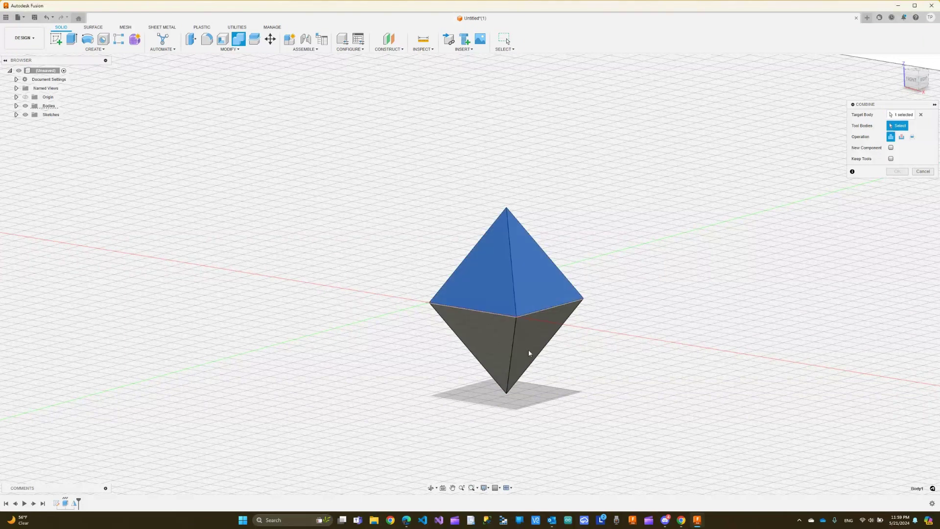
{"action": "left_click", "coordinate": [504, 336]}
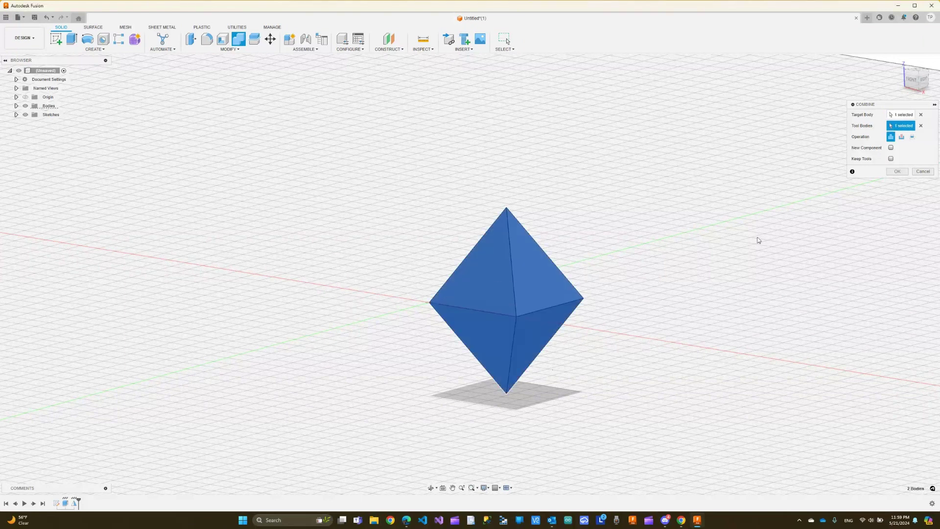
{"action": "left_click", "coordinate": [902, 172]}
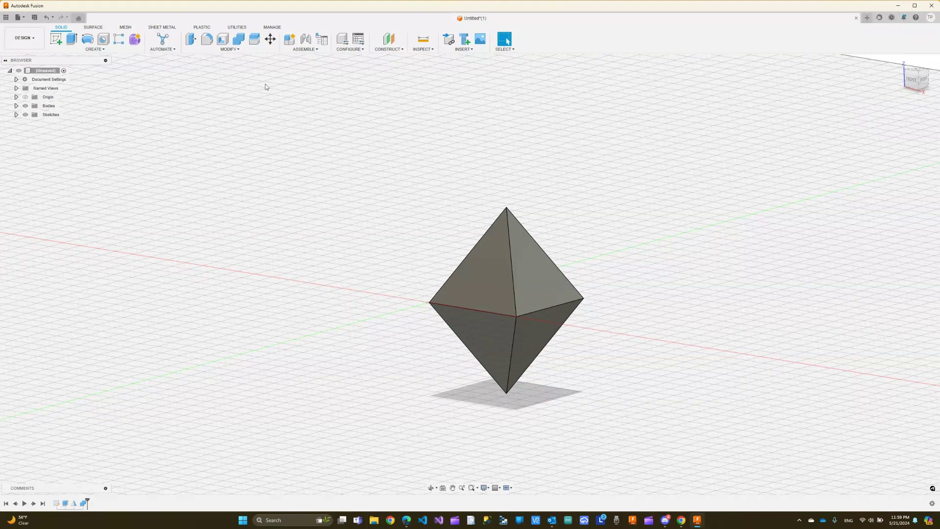
{"action": "left_click", "coordinate": [431, 488]}
{"action": "left_click_drag", "start_coordinate": [428, 361], "coordinate": [413, 374]}
{"action": "key", "text": "Escape"}
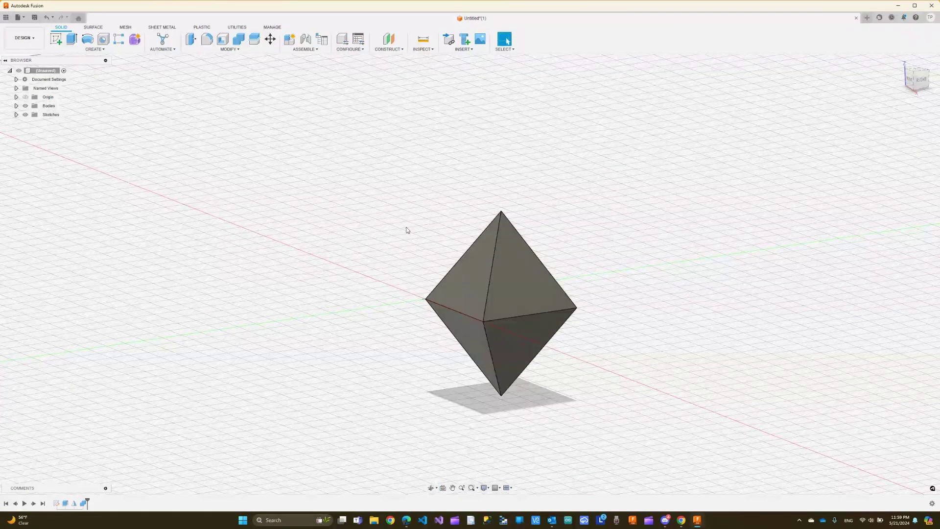
{"action": "left_click", "coordinate": [238, 38]}
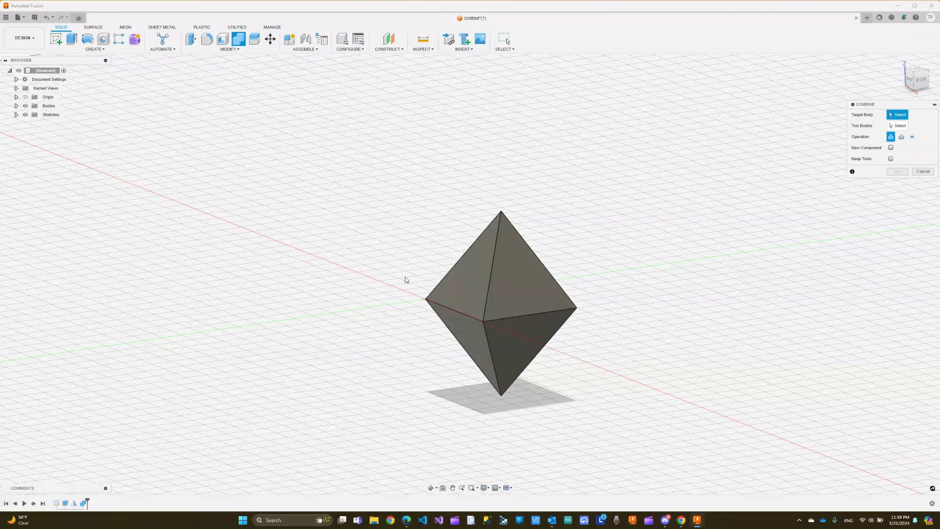
{"action": "key", "text": "Escape"}
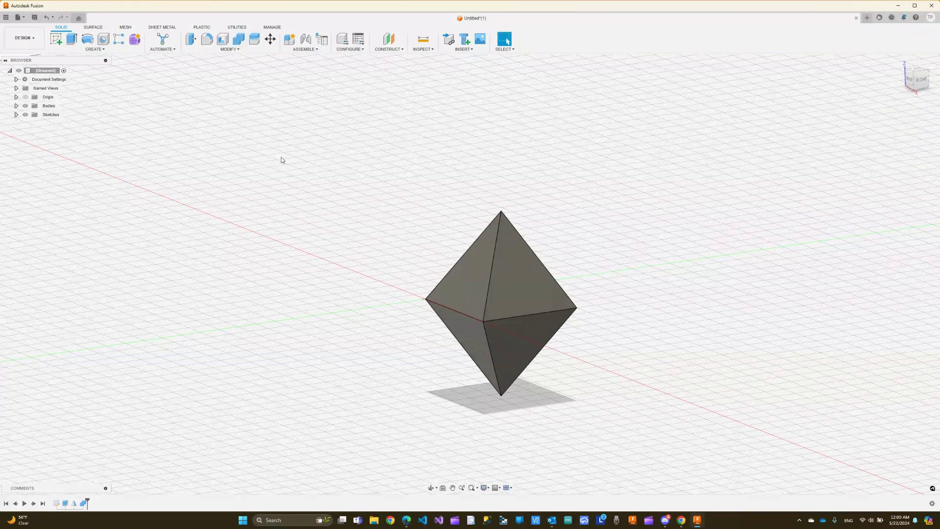